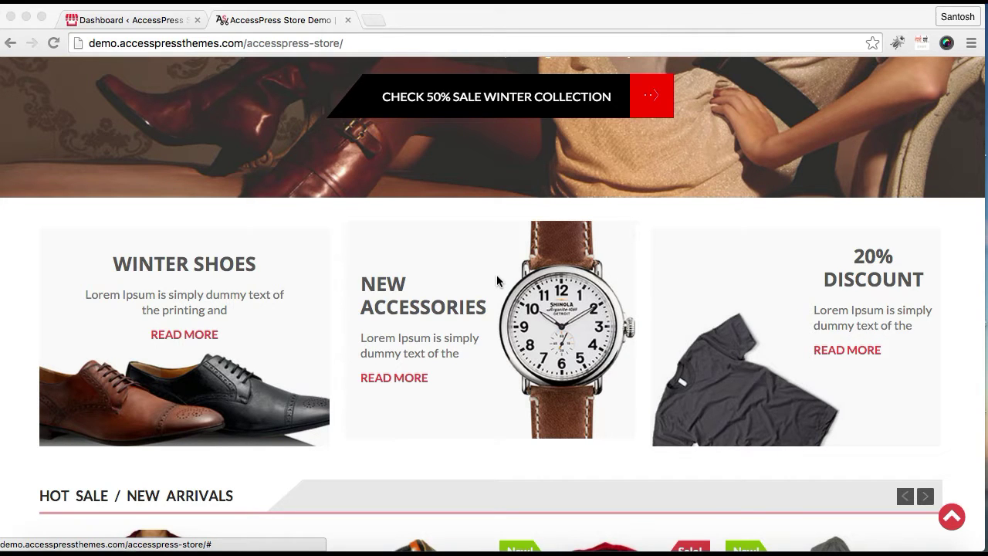
# Examine the AccessPress Store demo homepage, including its slider, promo blocks, product sections and category showcase.
pyautogui.scroll(5, 496, 274)
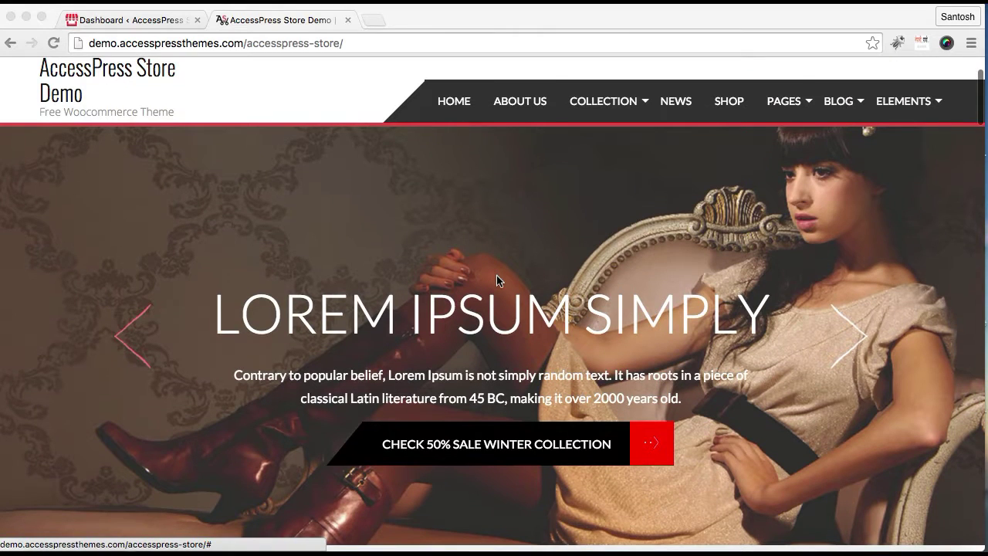
pyautogui.scroll(-5, 496, 275)
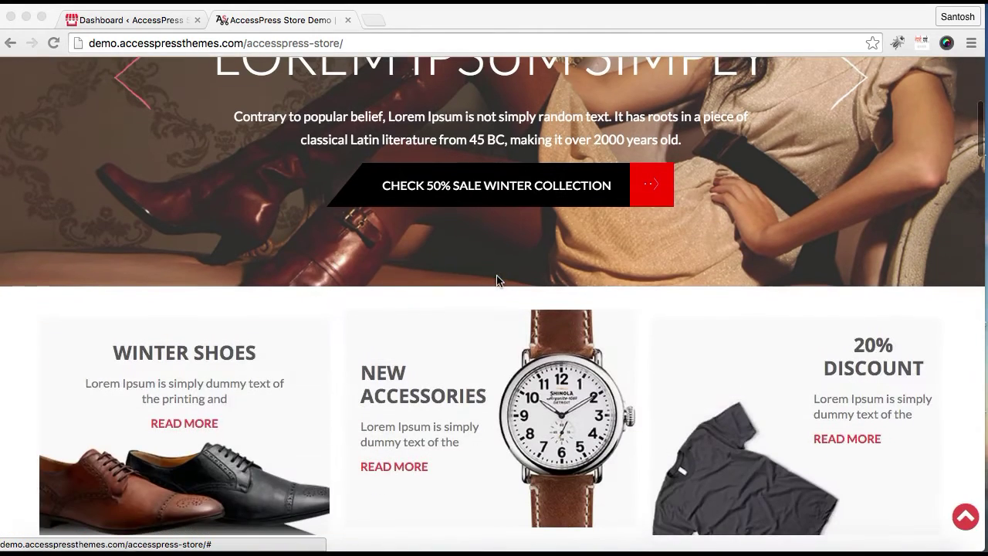
pyautogui.scroll(3, 496, 275)
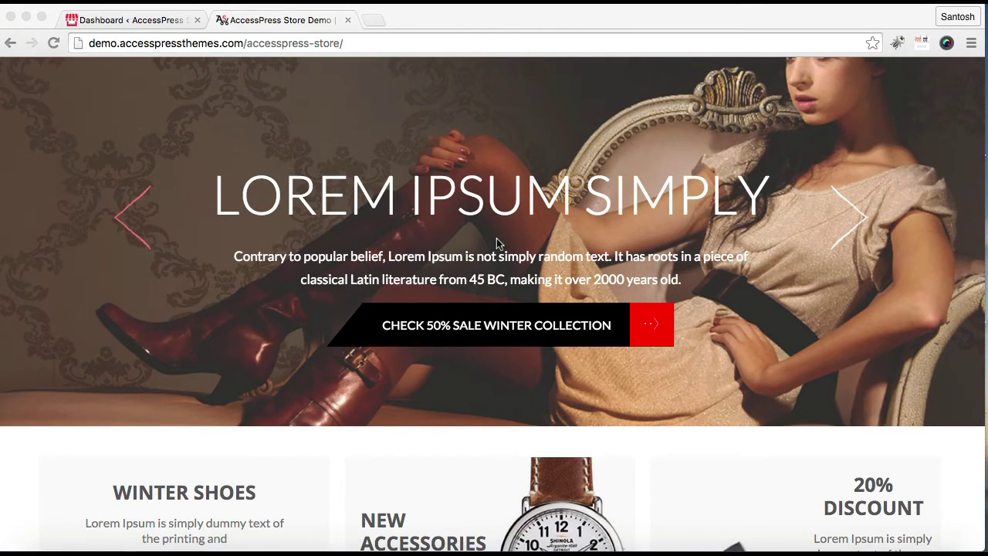
pyautogui.scroll(-10, 573, 409)
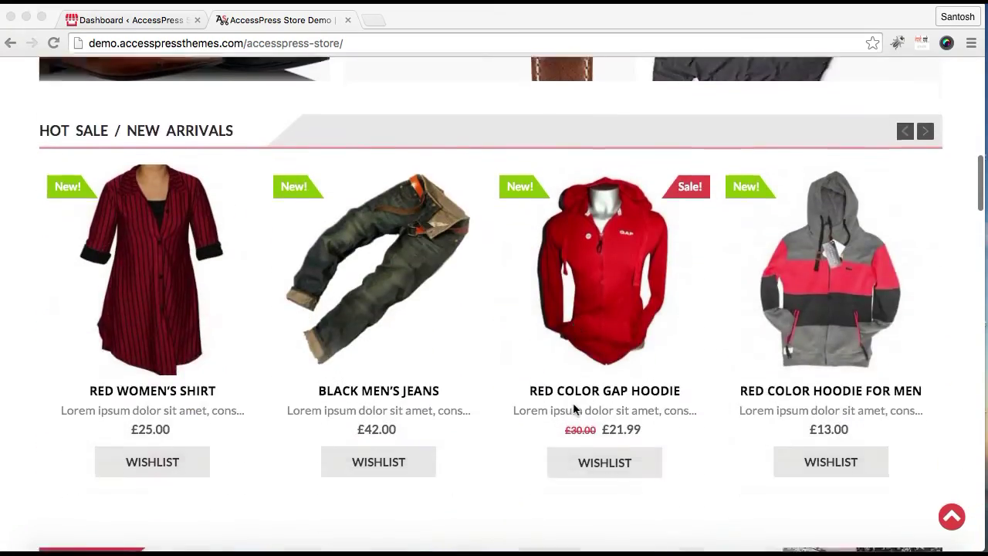
pyautogui.scroll(-12, 574, 409)
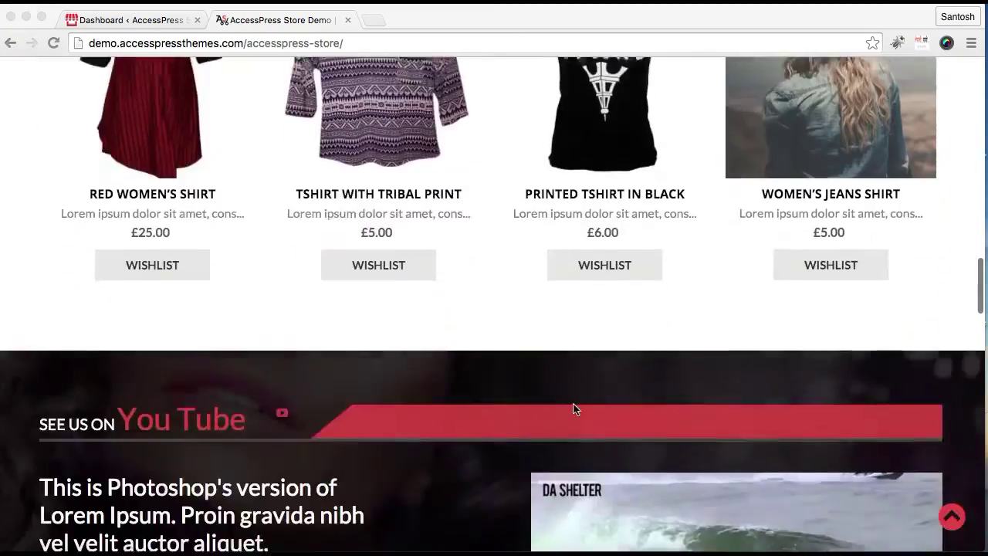
pyautogui.scroll(-5, 573, 409)
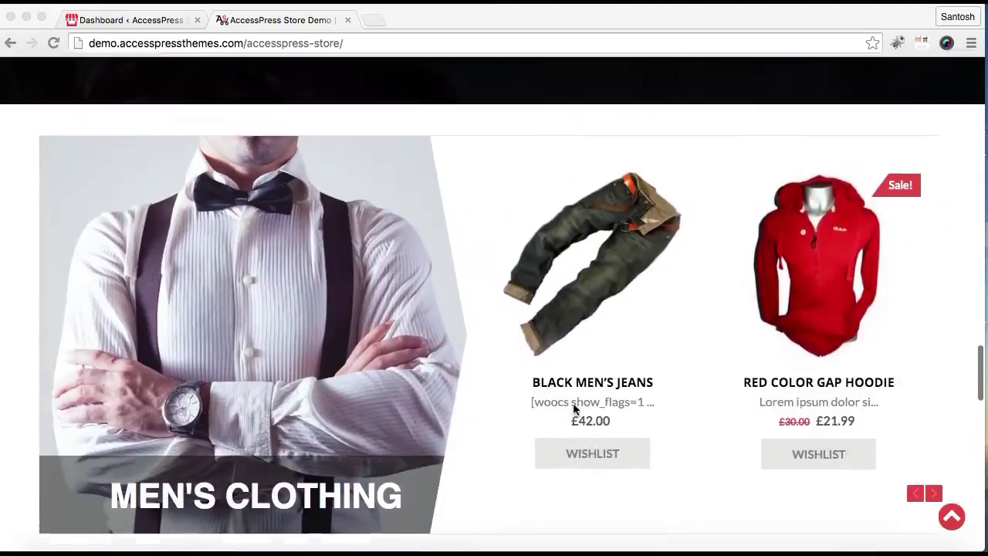
pyautogui.scroll(4, 573, 409)
pyautogui.scroll(8, 573, 409)
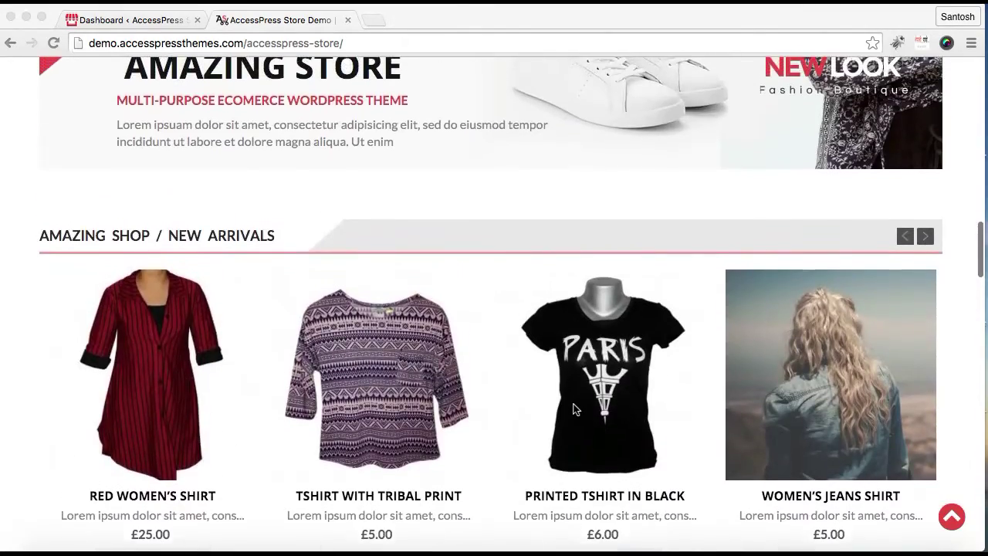
pyautogui.scroll(3, 574, 409)
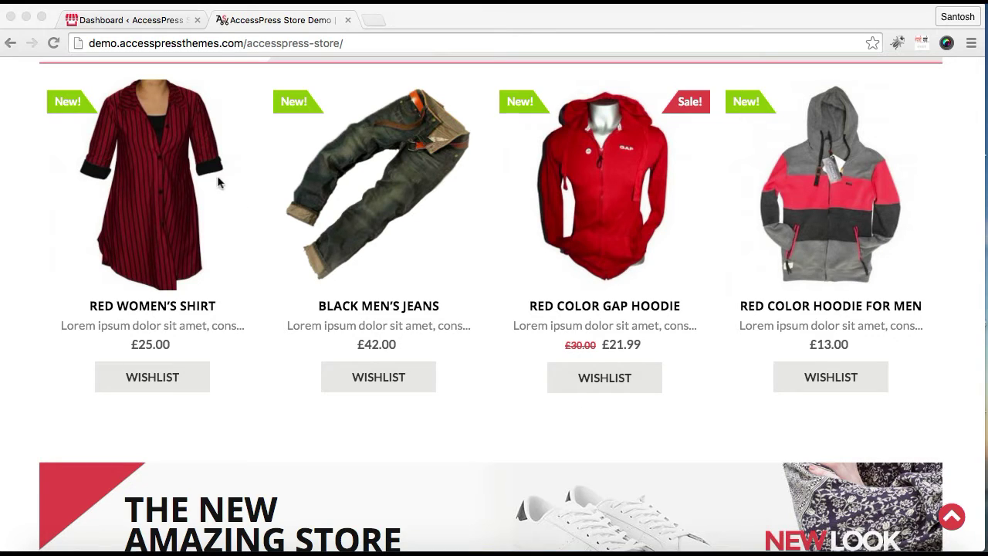
# Open the local AccessPress Store site in a new tab from the WordPress dashboard and examine its current front page.
pyautogui.click(168, 21)
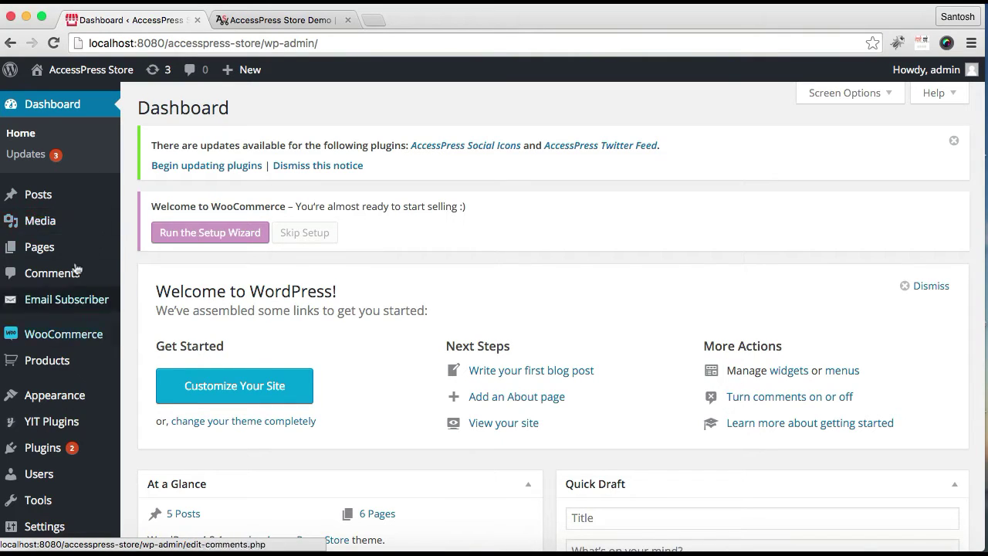
pyautogui.moveTo(91, 69)
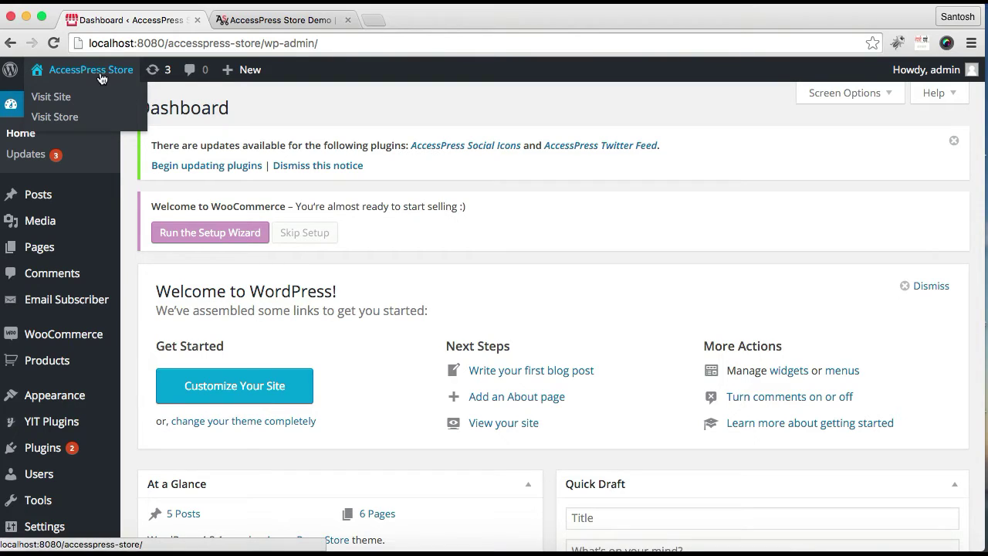
pyautogui.rightClick(56, 103)
pyautogui.click(70, 101)
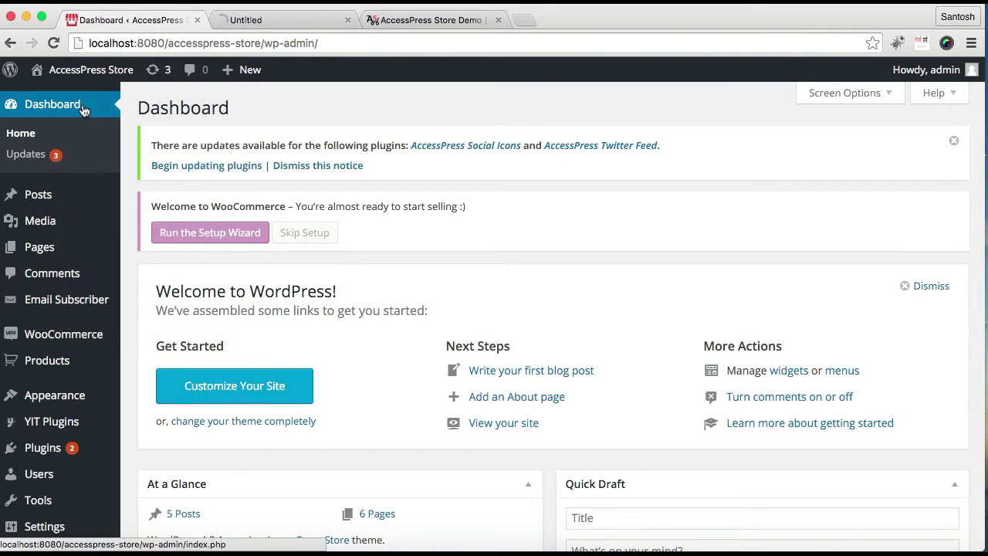
pyautogui.click(275, 26)
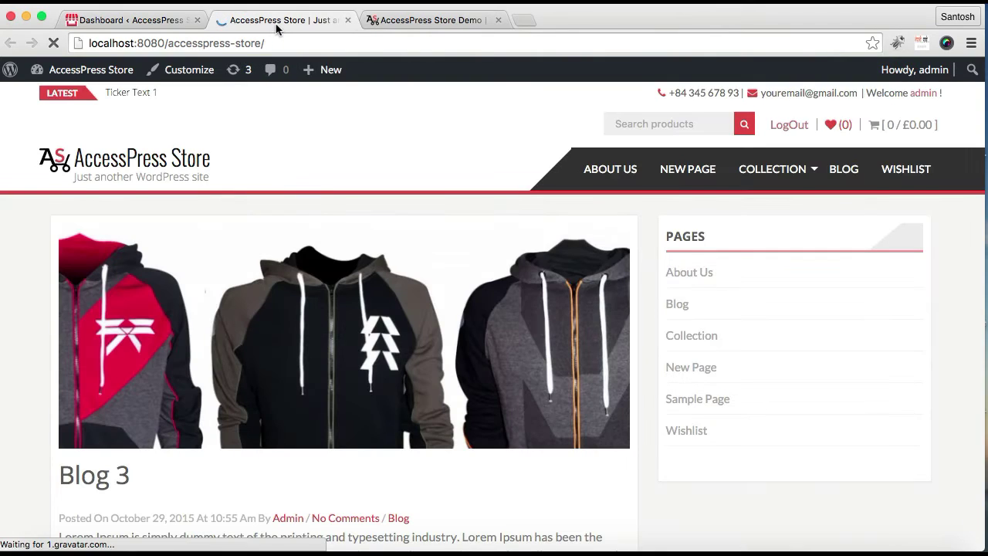
pyautogui.scroll(-8, 673, 420)
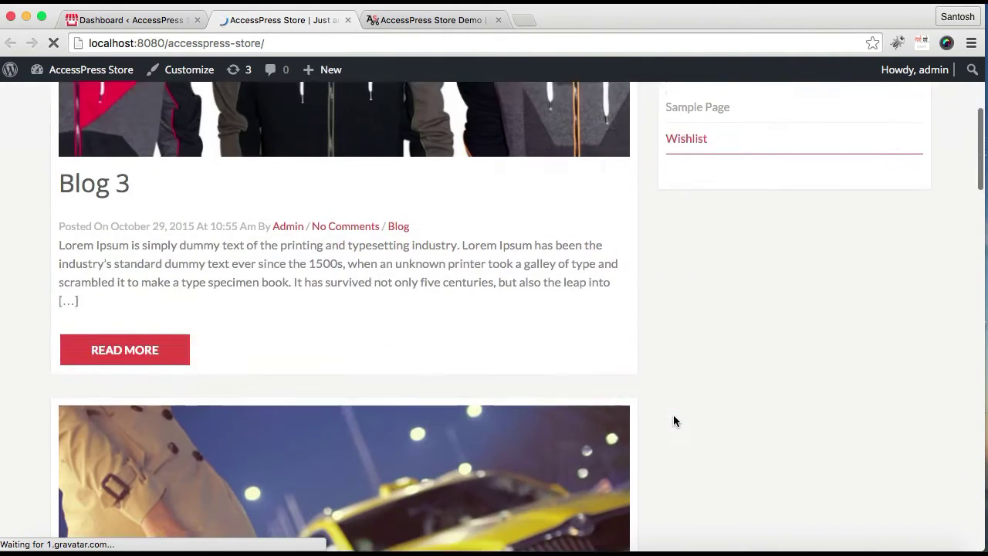
pyautogui.scroll(10, 673, 421)
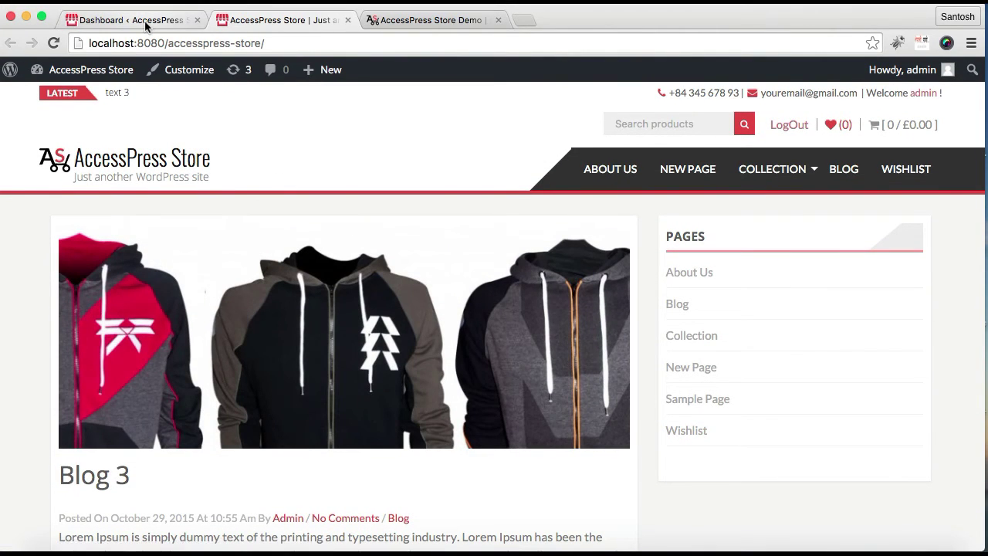
# Start a new page in the WordPress dashboard and title it Home.
pyautogui.click(144, 20)
pyautogui.moveTo(62, 247)
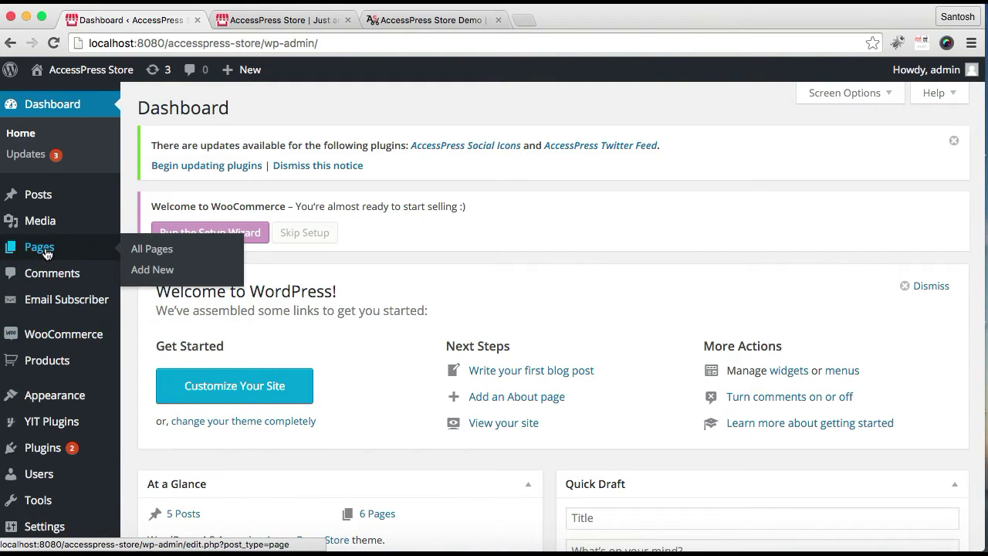
pyautogui.click(159, 272)
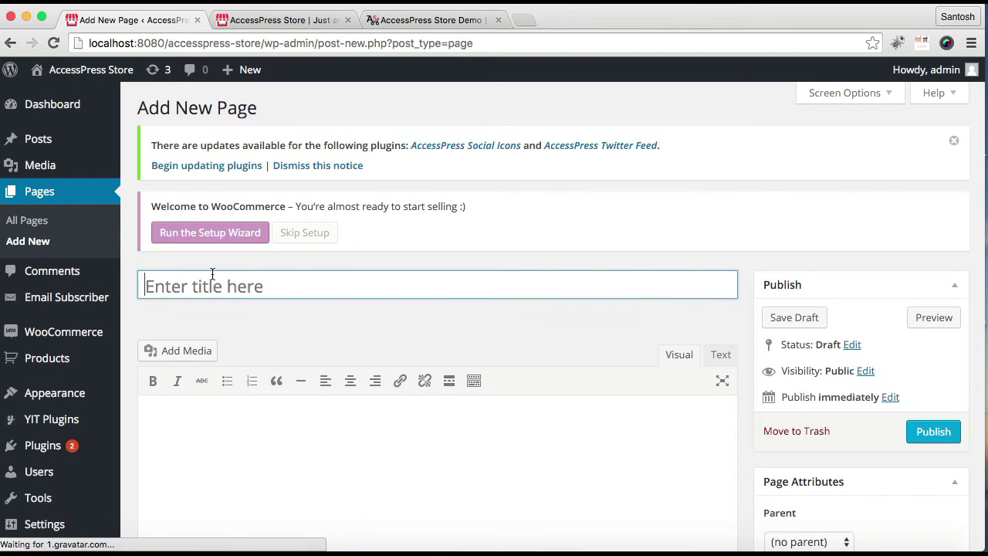
pyautogui.click(217, 285)
pyautogui.write('Home')
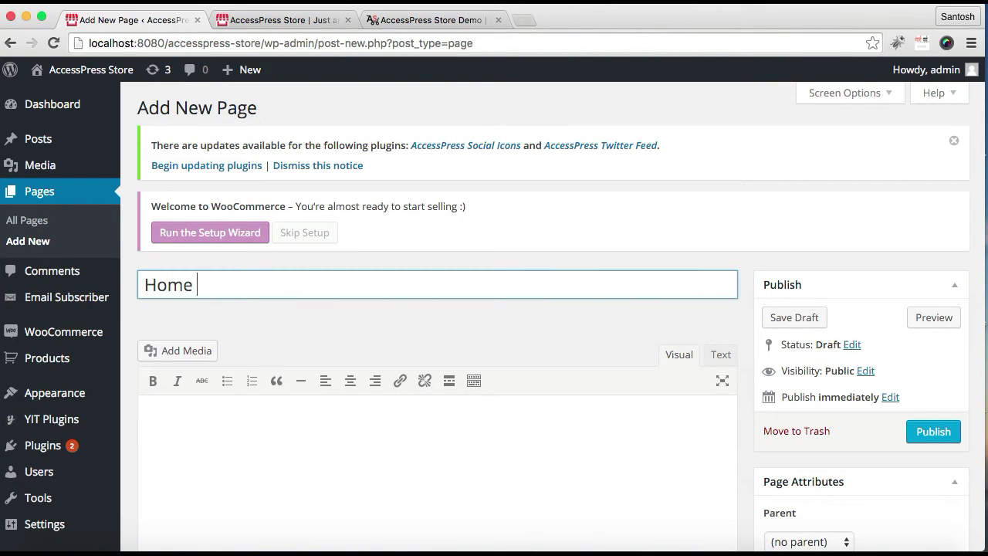
# Assign the HomePage template to the Home page and publish it.
pyautogui.scroll(-5, 402, 353)
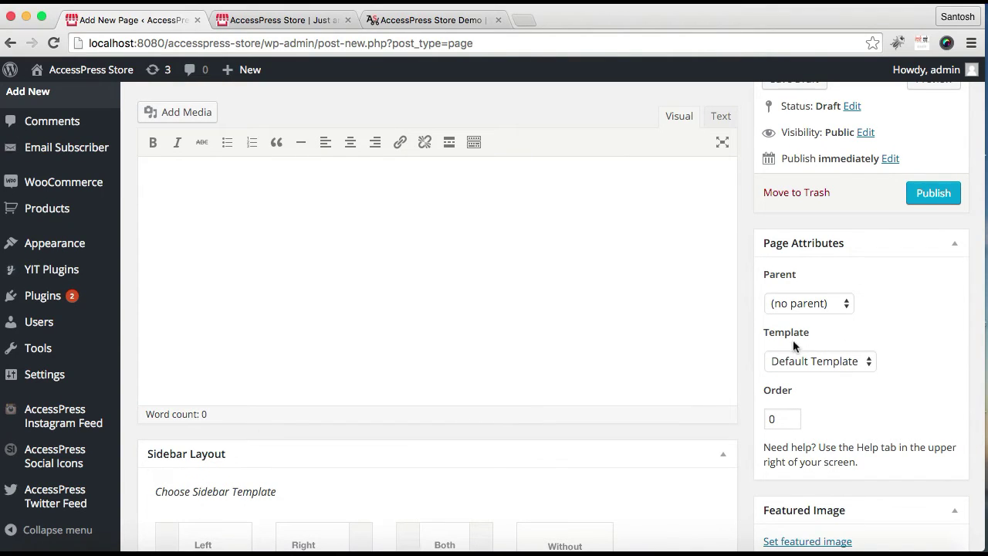
pyautogui.click(859, 365)
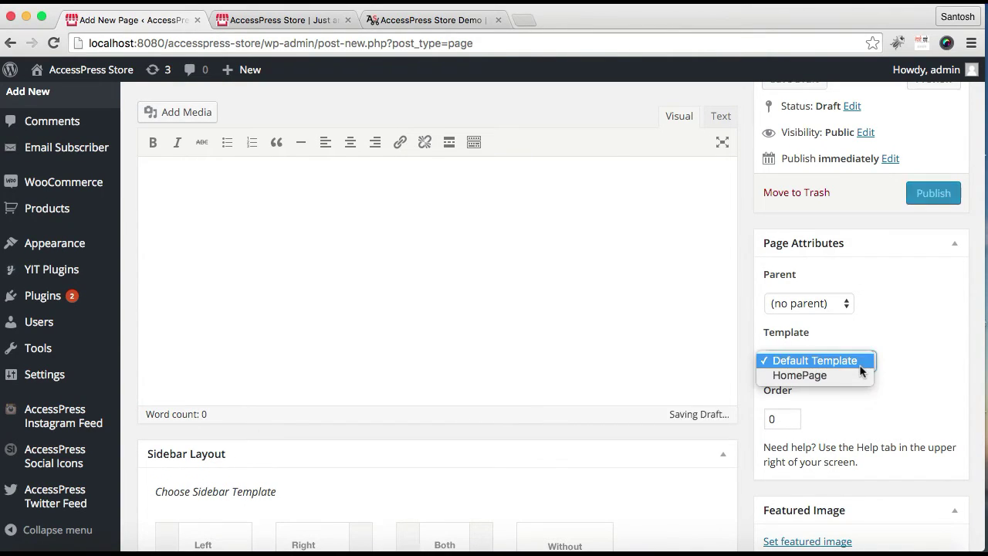
pyautogui.click(840, 378)
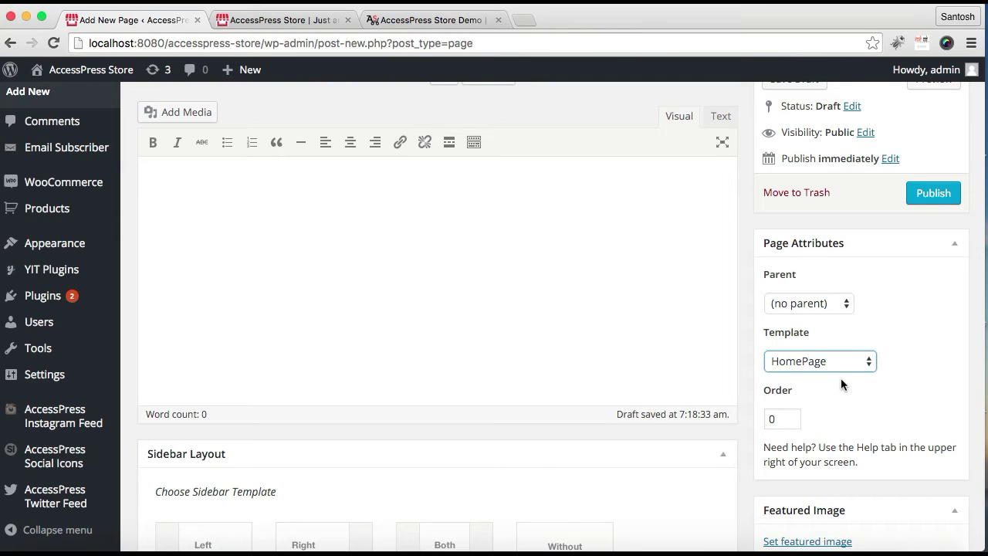
pyautogui.click(920, 189)
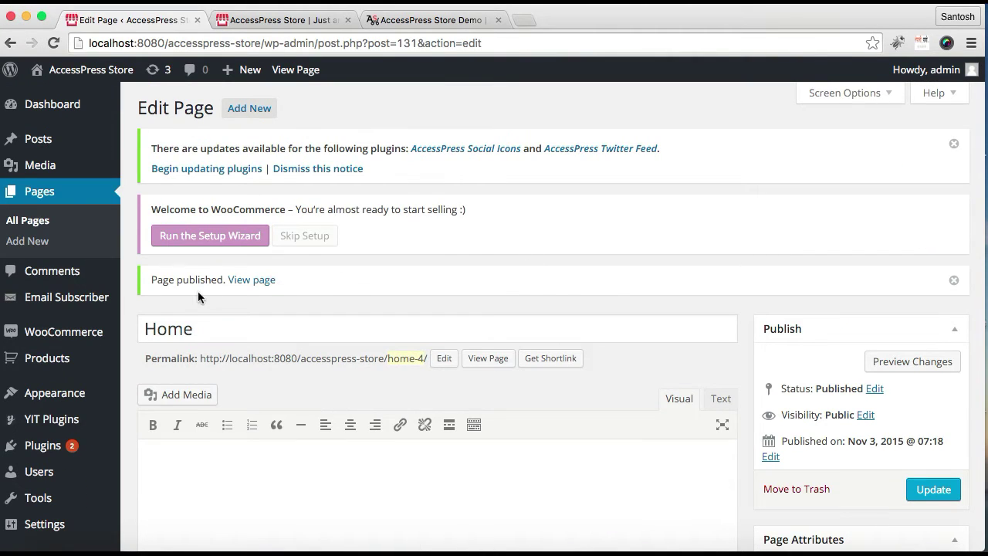
# In the theme customizer's static front page settings, display a static page with Home as the front page, and save and publish.
pyautogui.moveTo(62, 396)
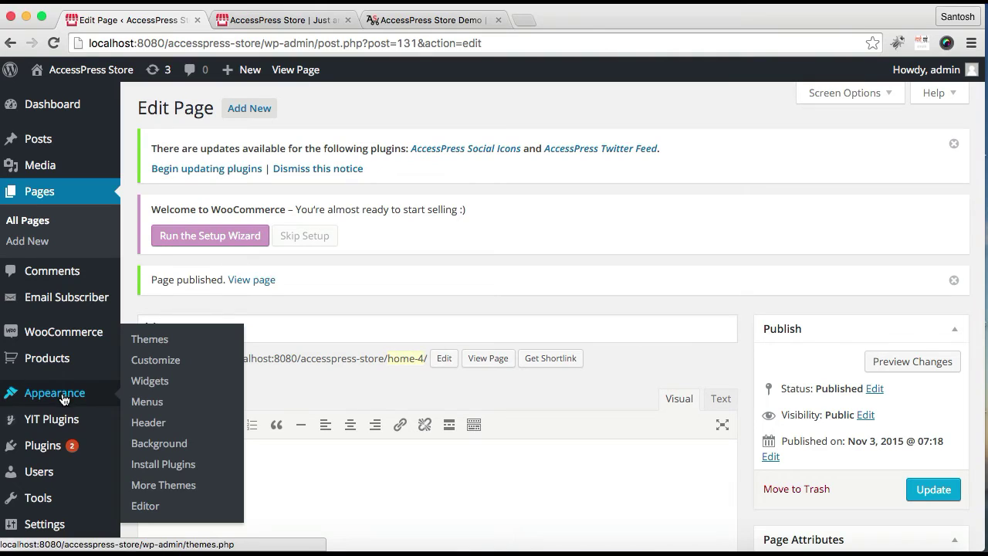
pyautogui.click(151, 362)
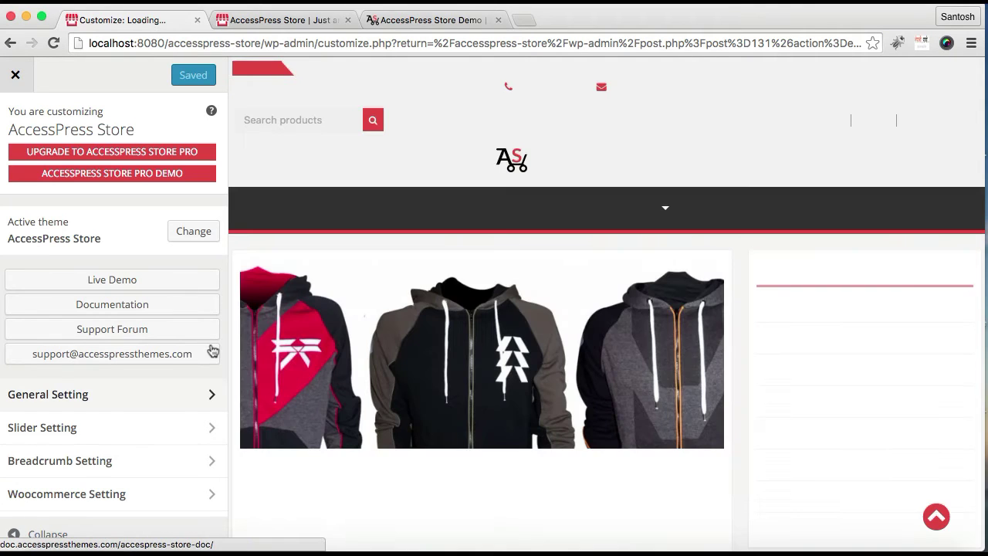
pyautogui.scroll(-3, 283, 382)
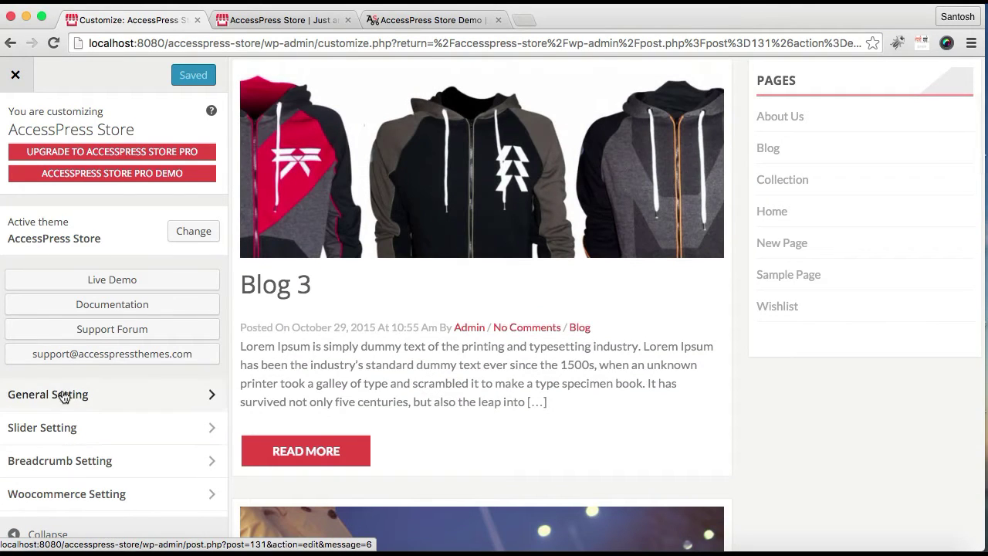
pyautogui.click(85, 401)
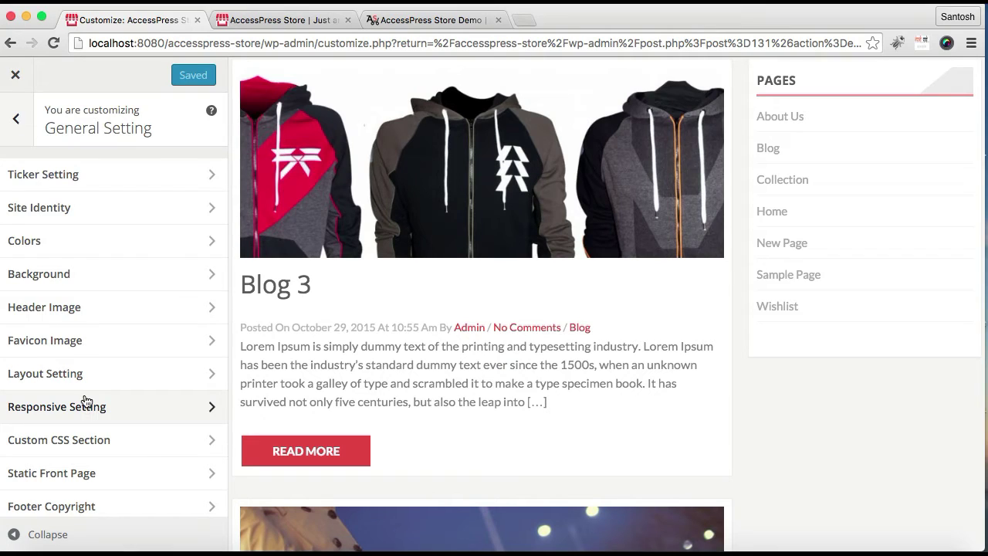
pyautogui.scroll(-5, 116, 436)
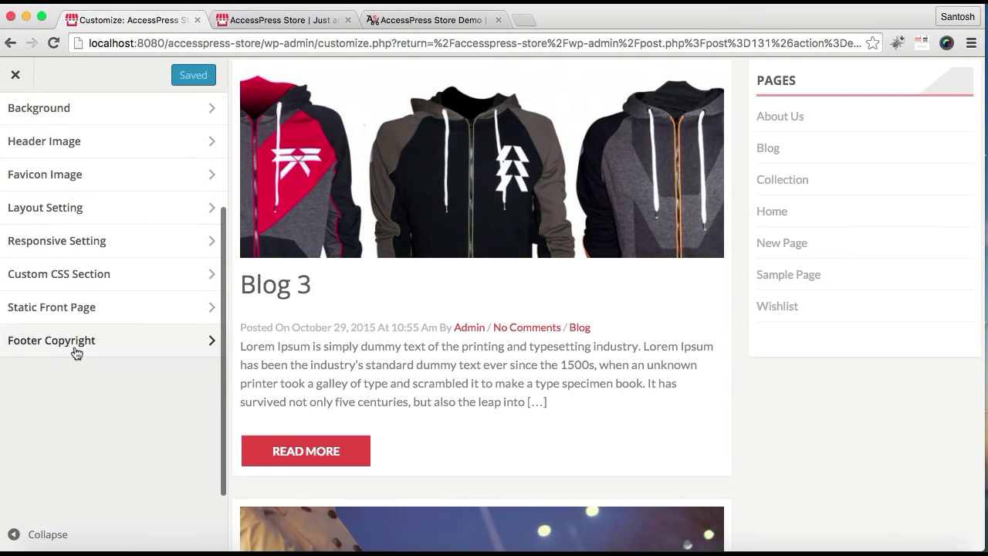
pyautogui.click(126, 306)
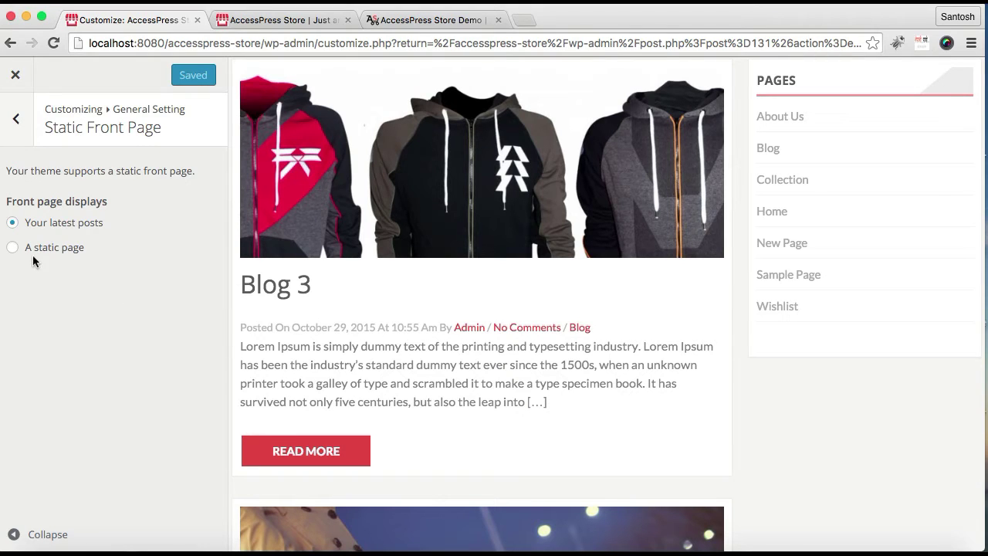
pyautogui.click(12, 248)
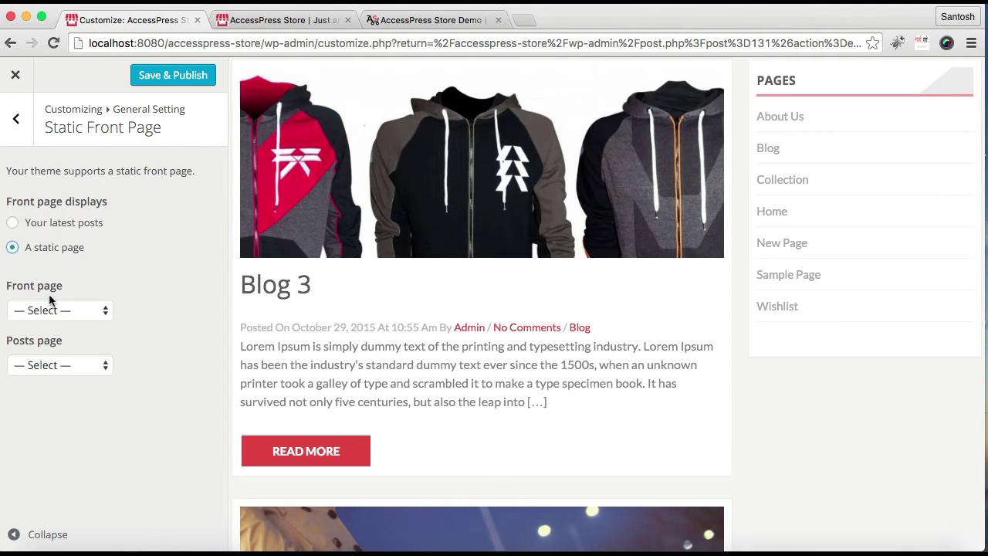
pyautogui.click(92, 310)
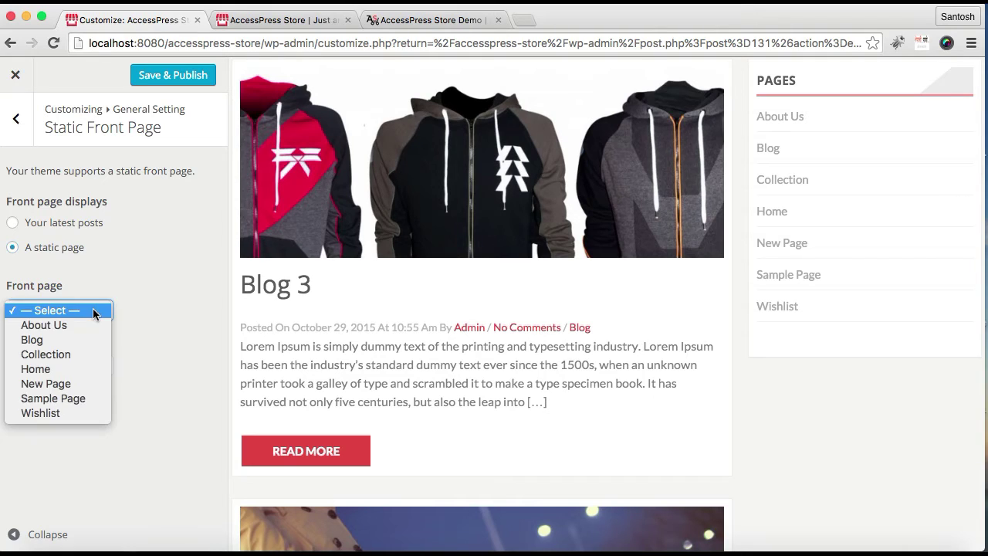
pyautogui.click(65, 369)
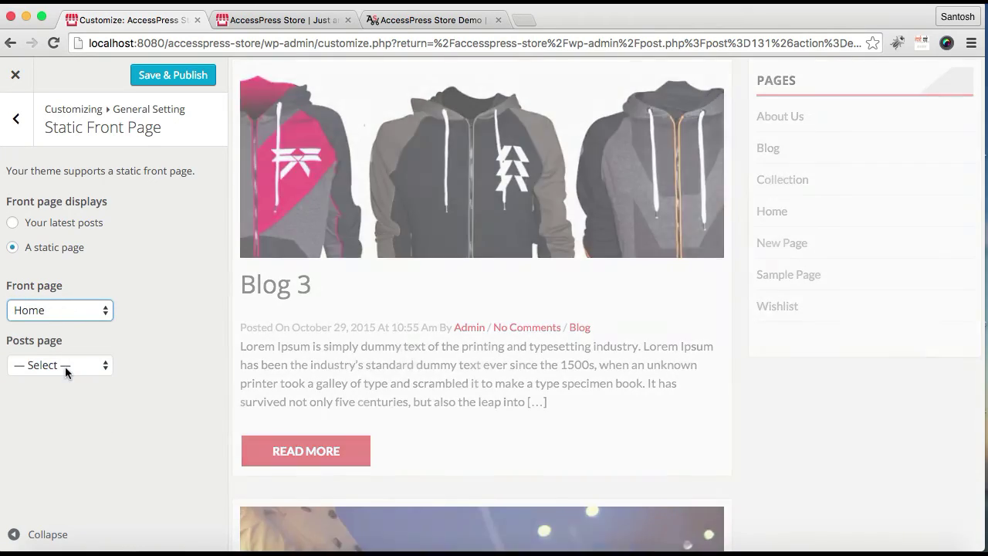
pyautogui.click(193, 82)
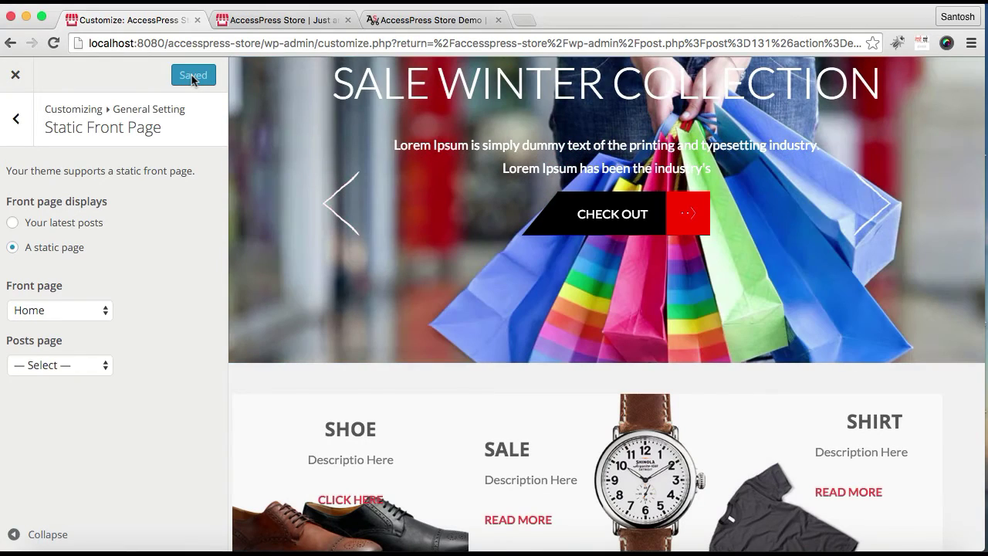
# Look over the new front page in the customizer's live preview and close the customizer.
pyautogui.scroll(-10, 449, 348)
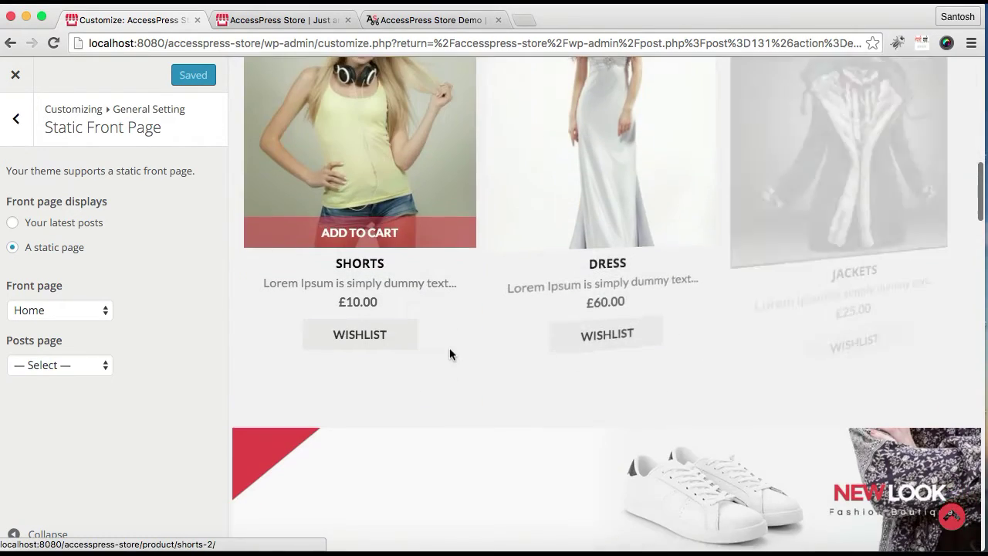
pyautogui.scroll(-2, 450, 347)
pyautogui.scroll(7, 450, 351)
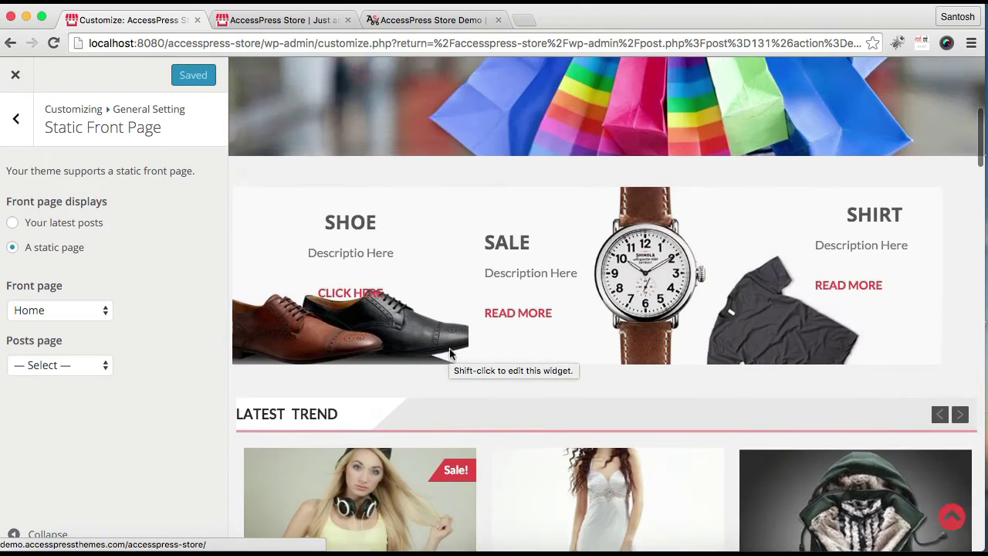
pyautogui.scroll(6, 449, 349)
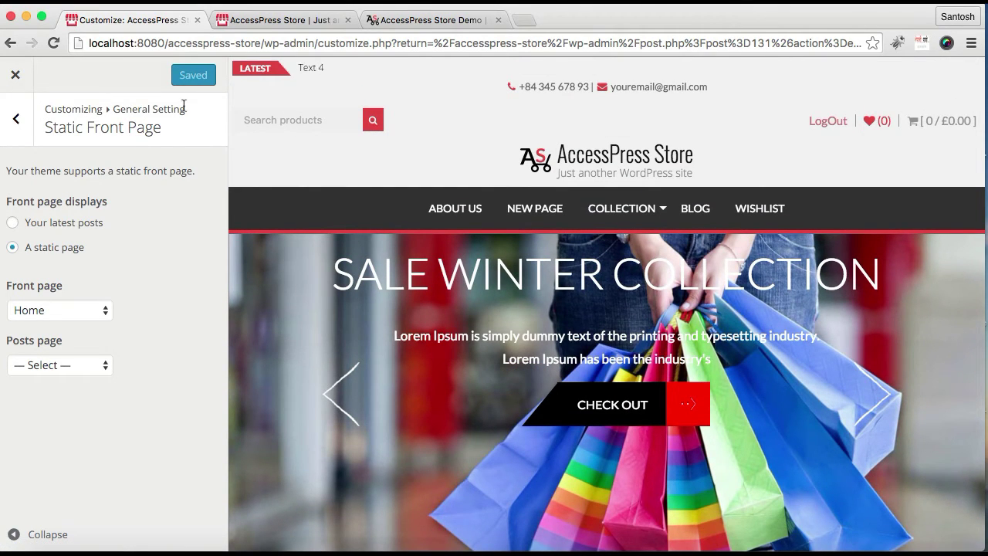
pyautogui.click(16, 74)
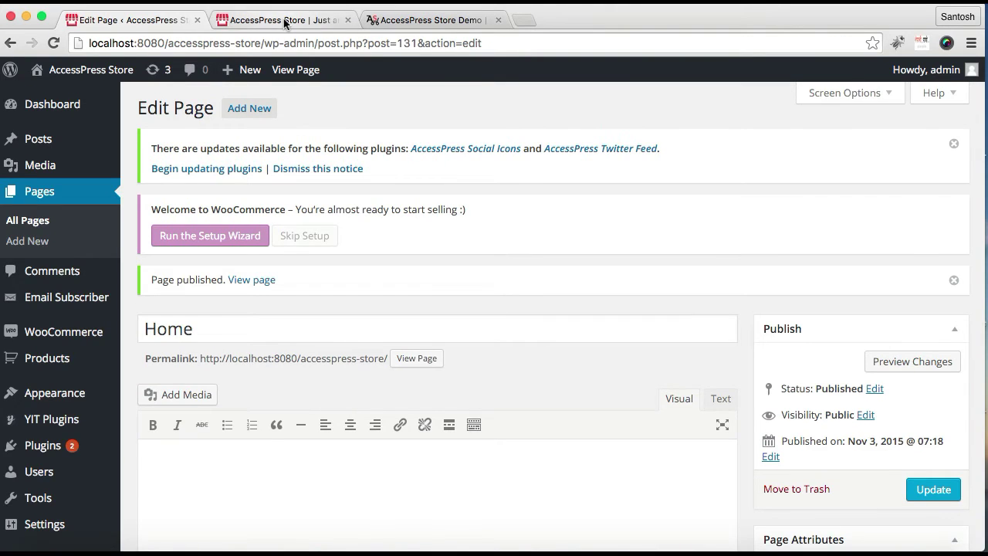
# Reload the live AccessPress Store site and look over its new front page.
pyautogui.click(284, 21)
pyautogui.click(295, 44)
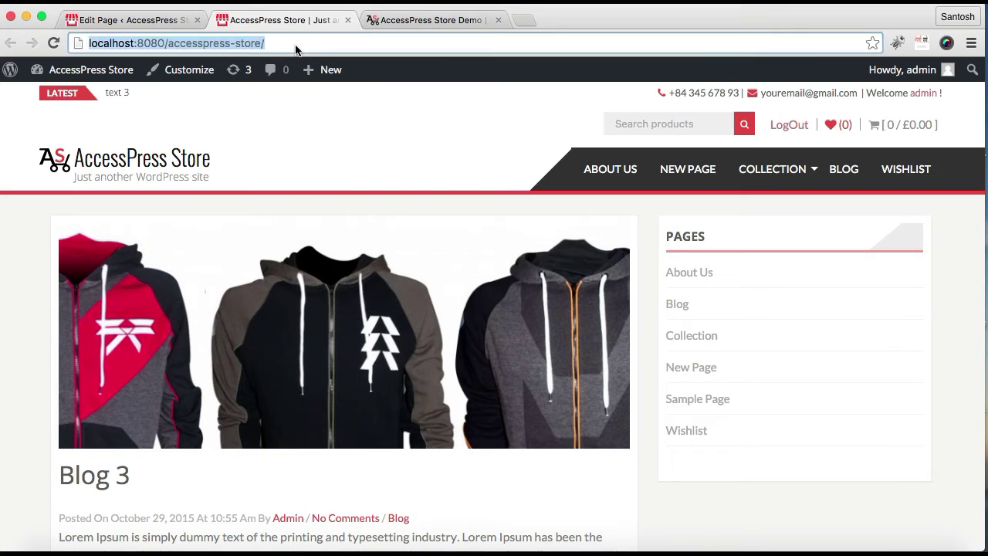
pyautogui.press('Return')
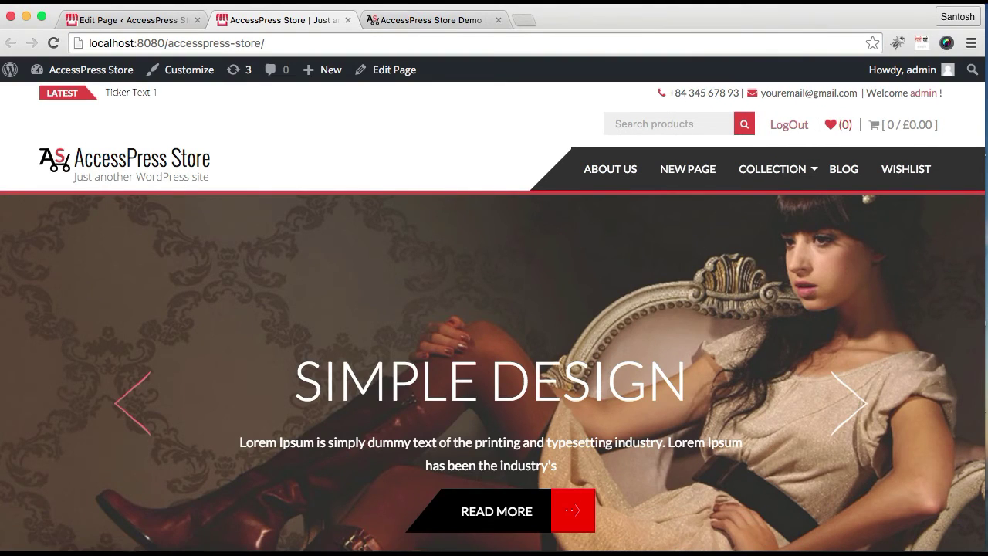
pyautogui.scroll(-15, 587, 397)
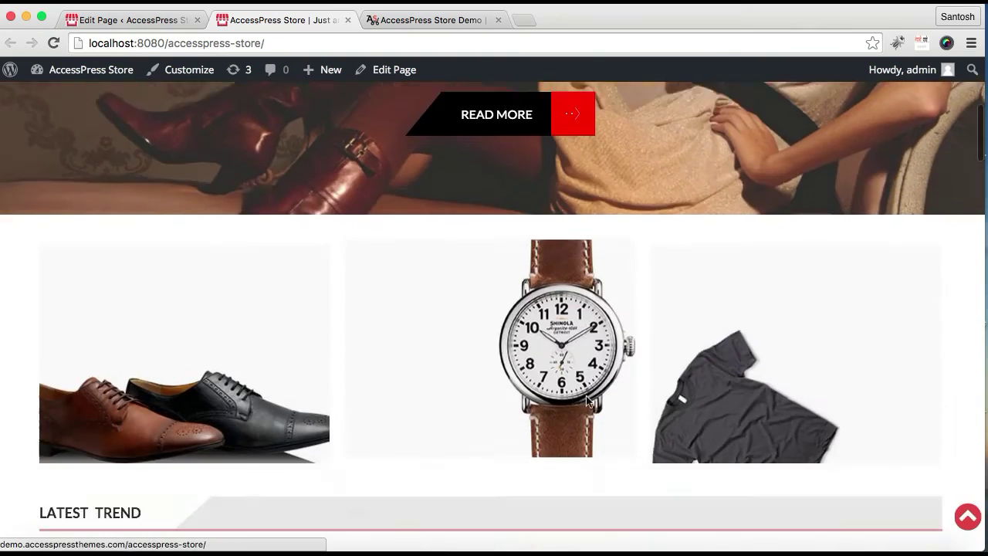
pyautogui.scroll(15, 587, 401)
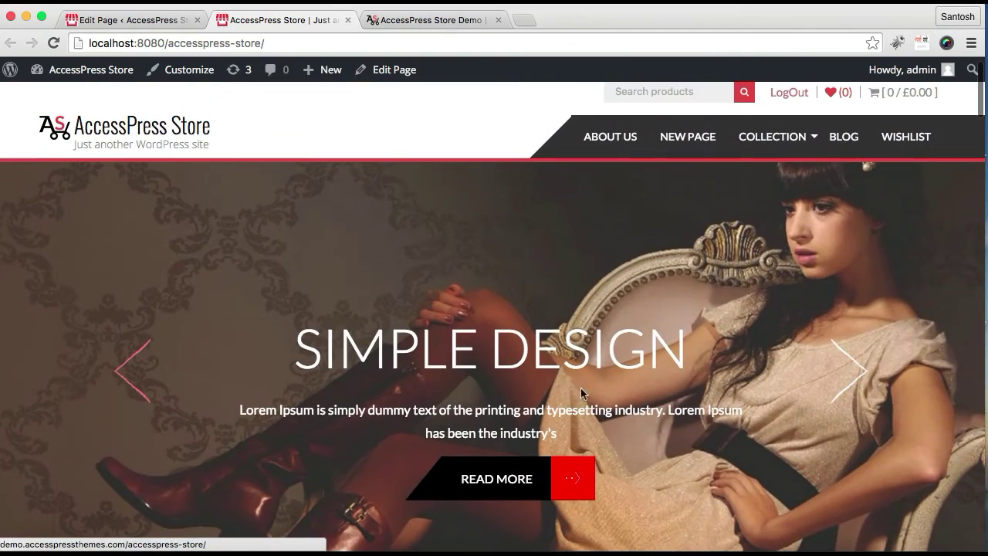
# Open the menu editor in the WordPress dashboard and add the Home page to Menu 1.
pyautogui.click(137, 20)
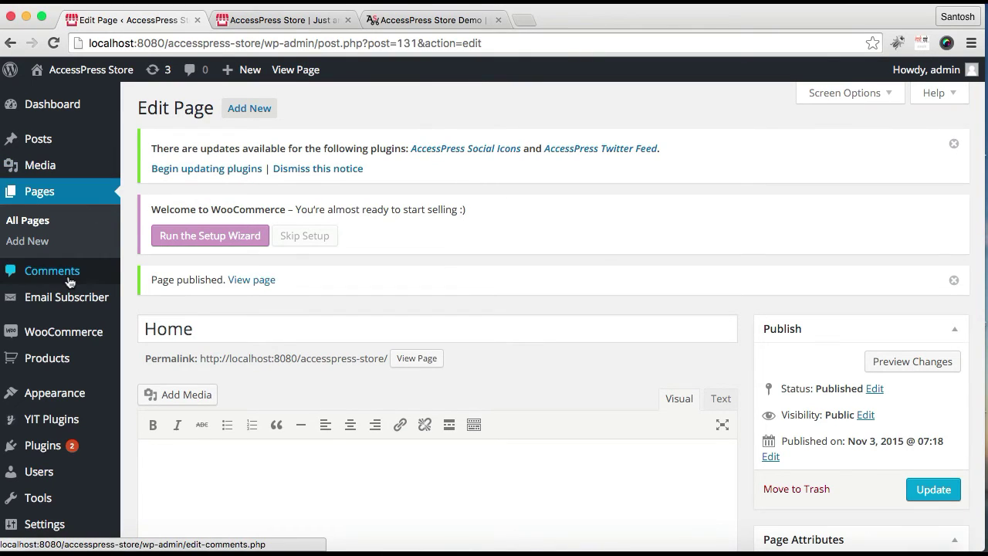
pyautogui.moveTo(64, 409)
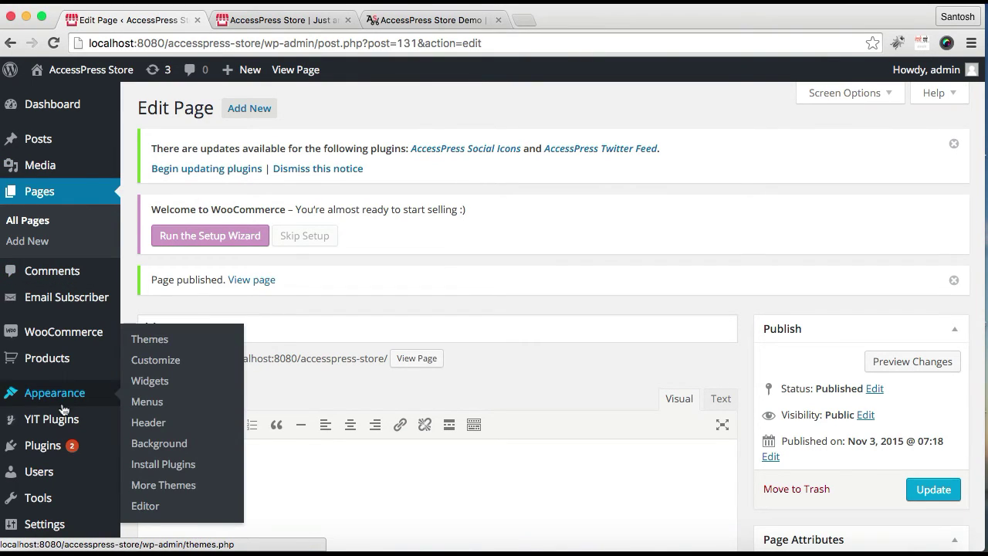
pyautogui.click(147, 403)
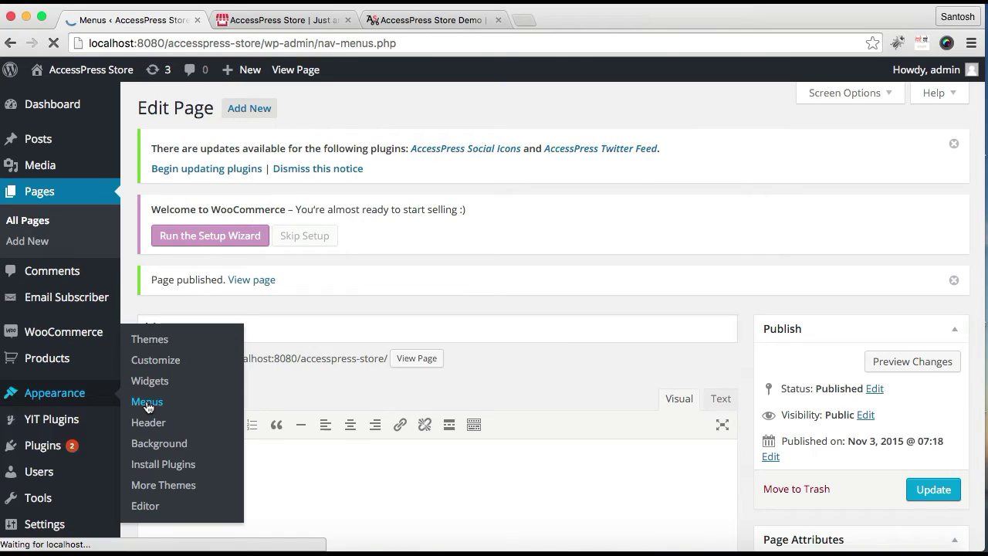
pyautogui.scroll(-3, 371, 420)
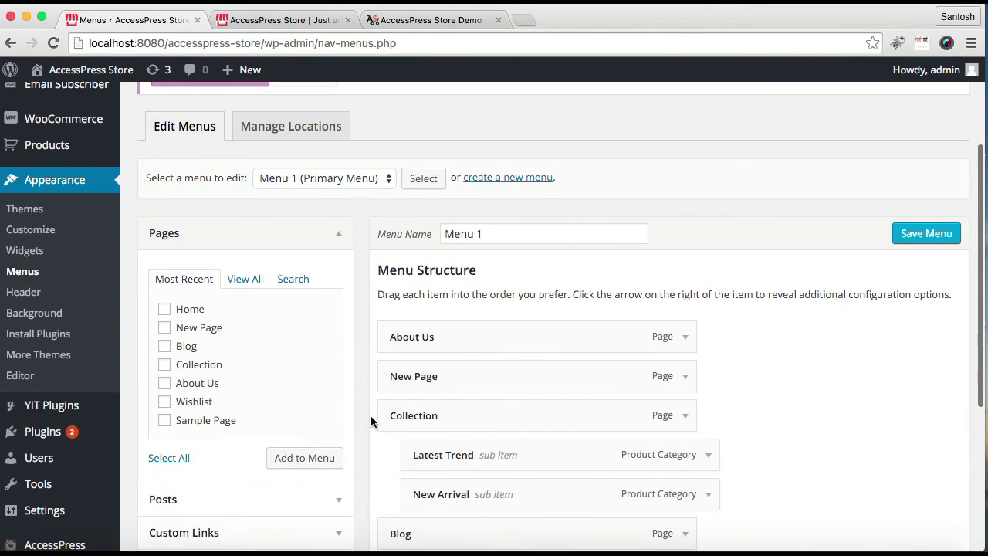
pyautogui.click(164, 309)
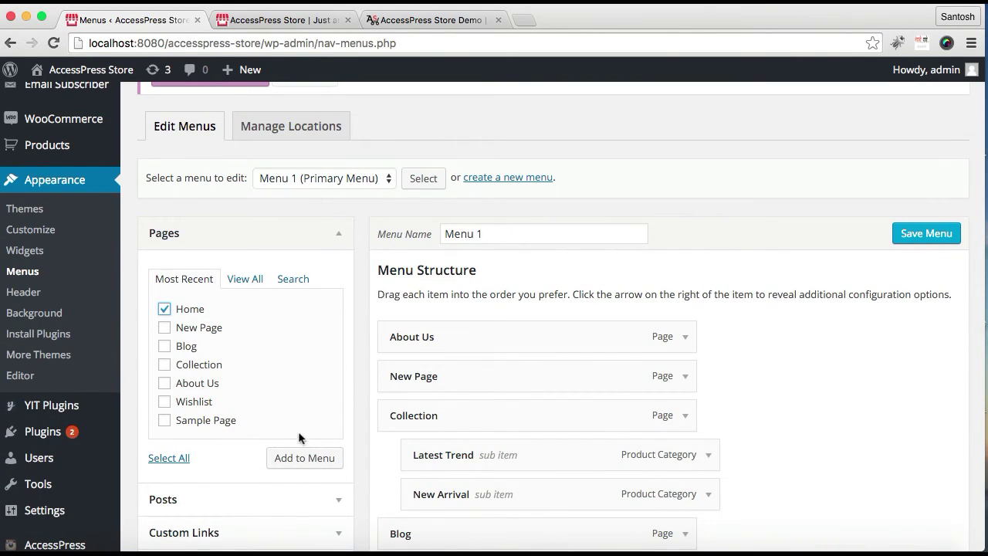
pyautogui.click(293, 457)
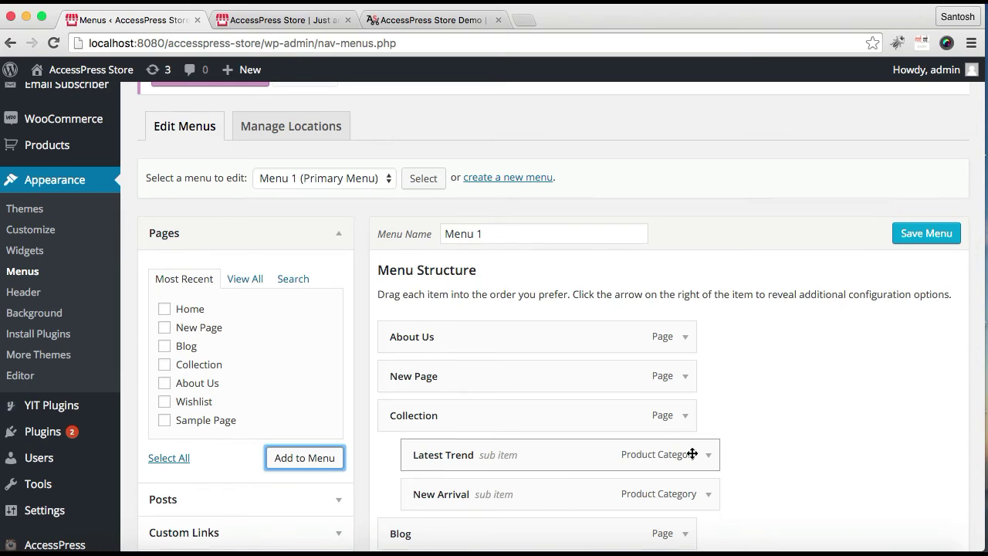
# Move the Home item above About Us in the menu structure and save Menu 1.
pyautogui.scroll(-3, 692, 454)
pyautogui.moveTo(624, 399); pyautogui.dragTo(623, 125)
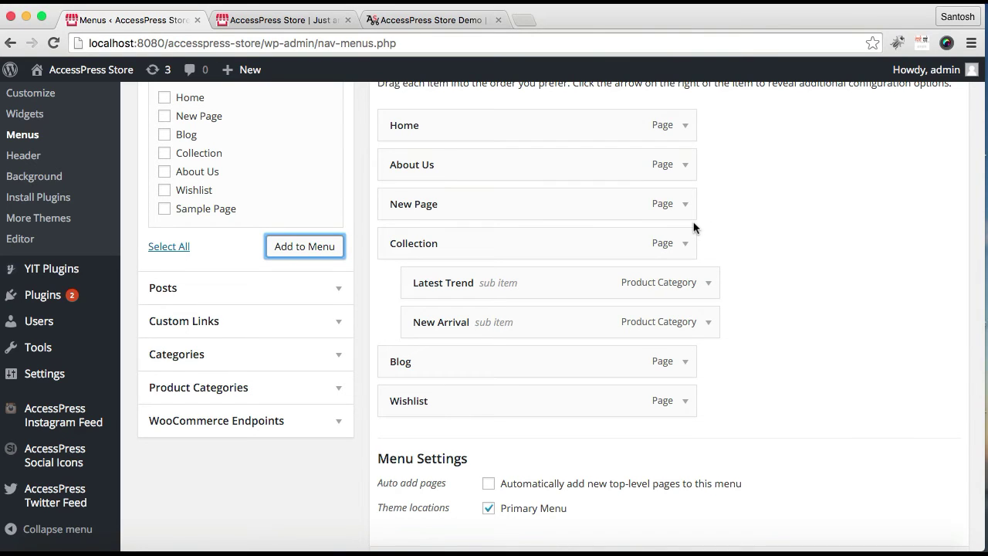
pyautogui.scroll(-3, 774, 301)
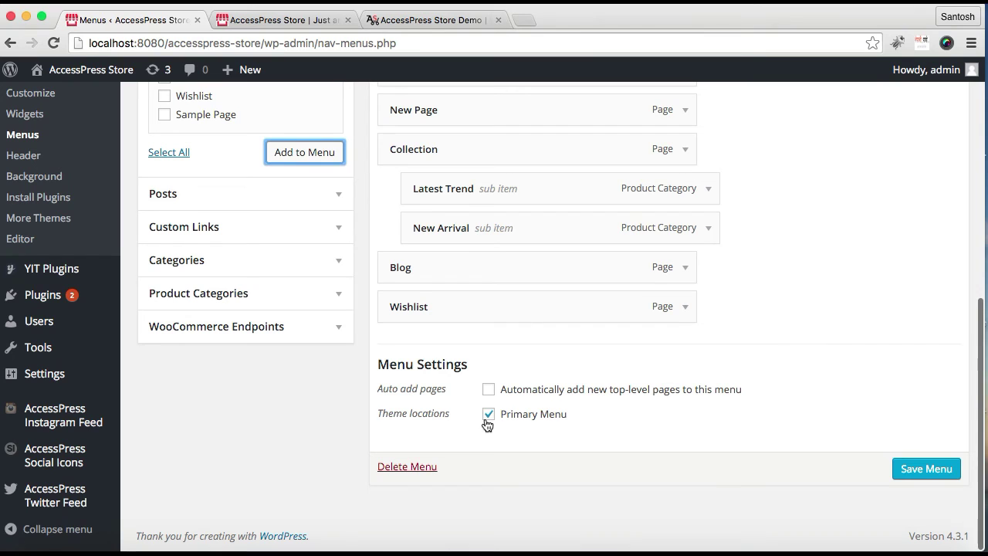
pyautogui.click(903, 474)
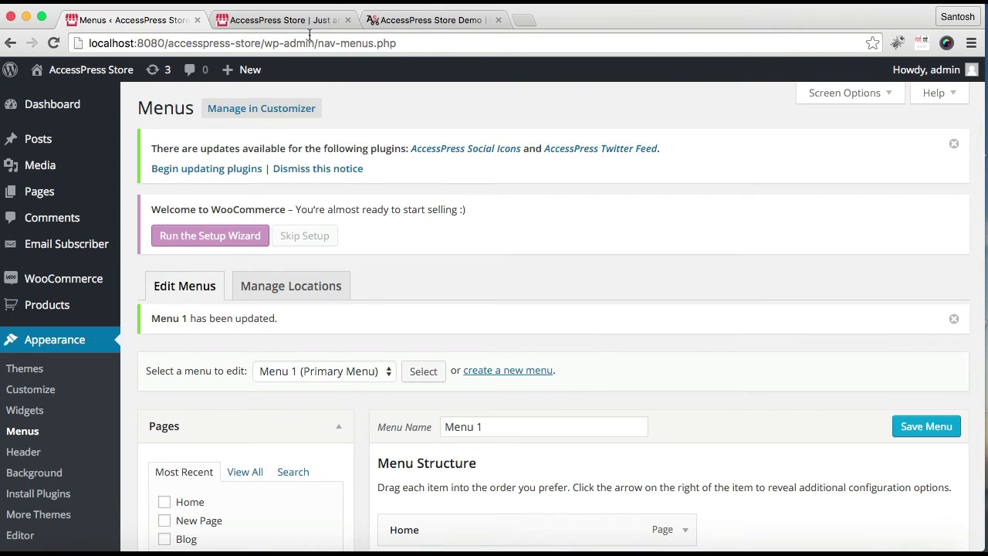
# Reload the live site and check its navigation menu and homepage sections.
pyautogui.click(302, 21)
pyautogui.click(314, 44)
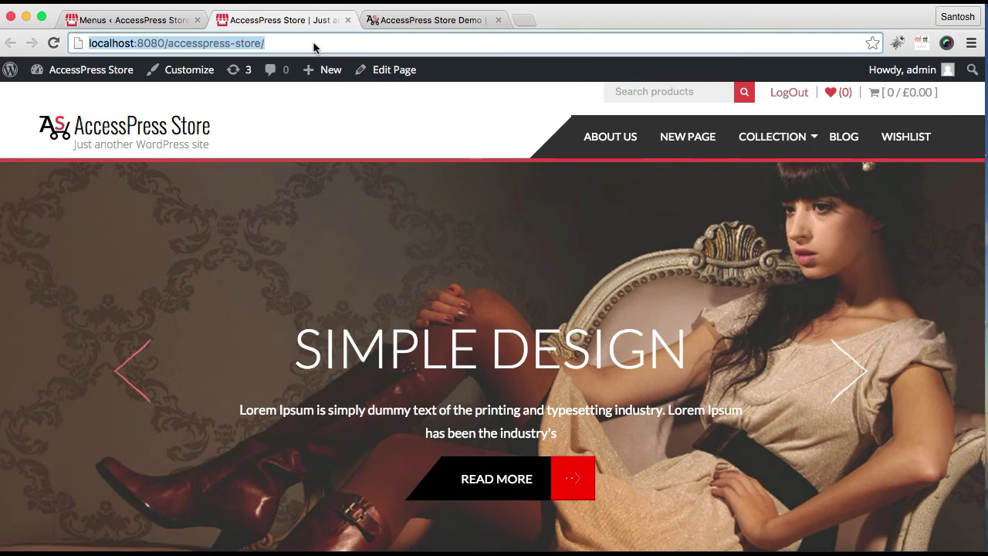
pyautogui.press('Return')
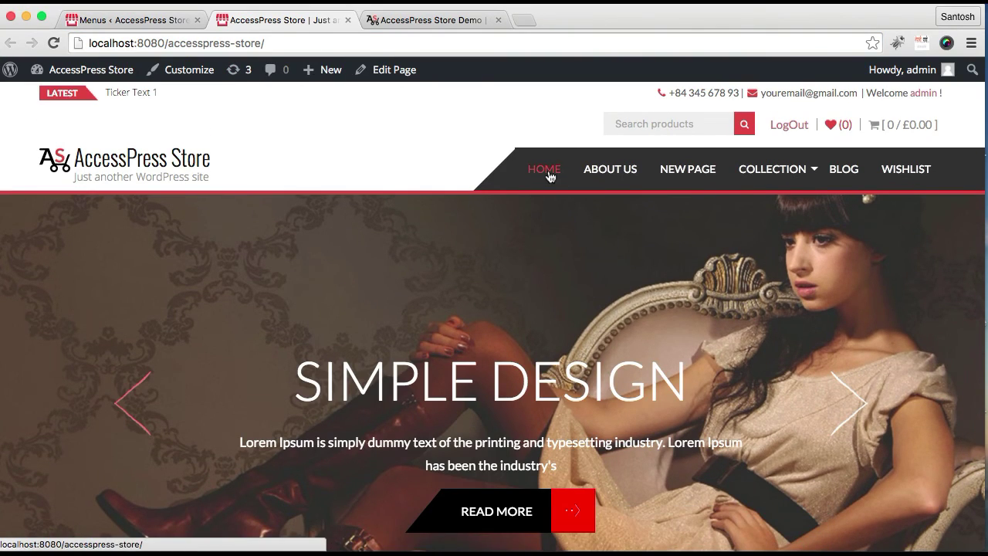
pyautogui.scroll(-15, 580, 412)
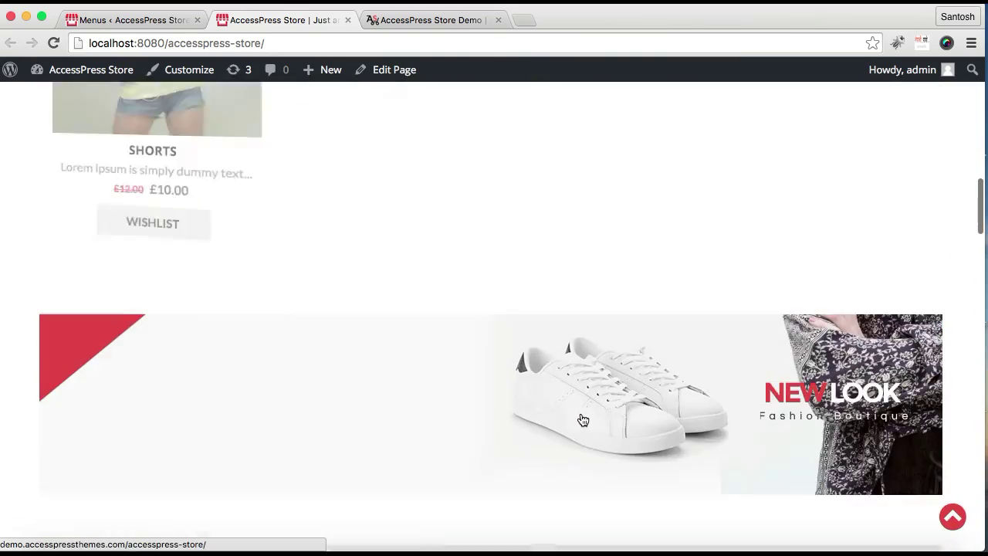
pyautogui.scroll(15, 583, 420)
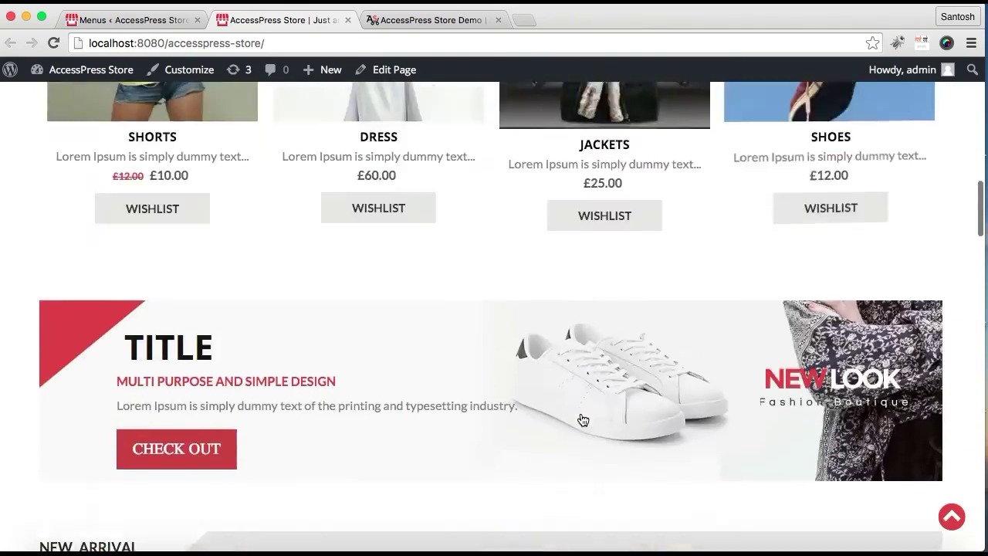
pyautogui.scroll(5, 583, 420)
pyautogui.scroll(-2, 583, 419)
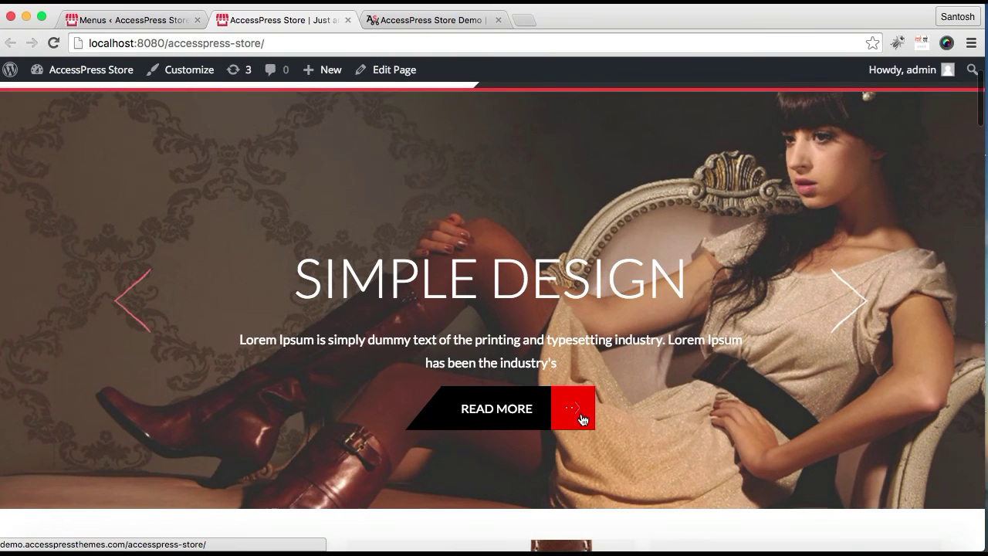